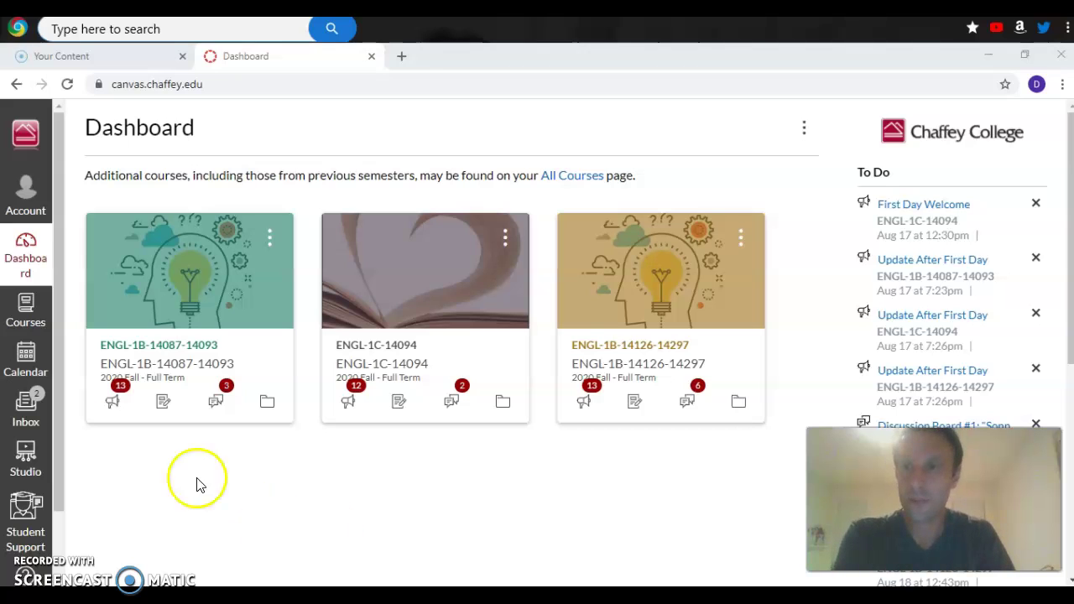
- Open the notification preferences of the student's account
left_click(32, 210)
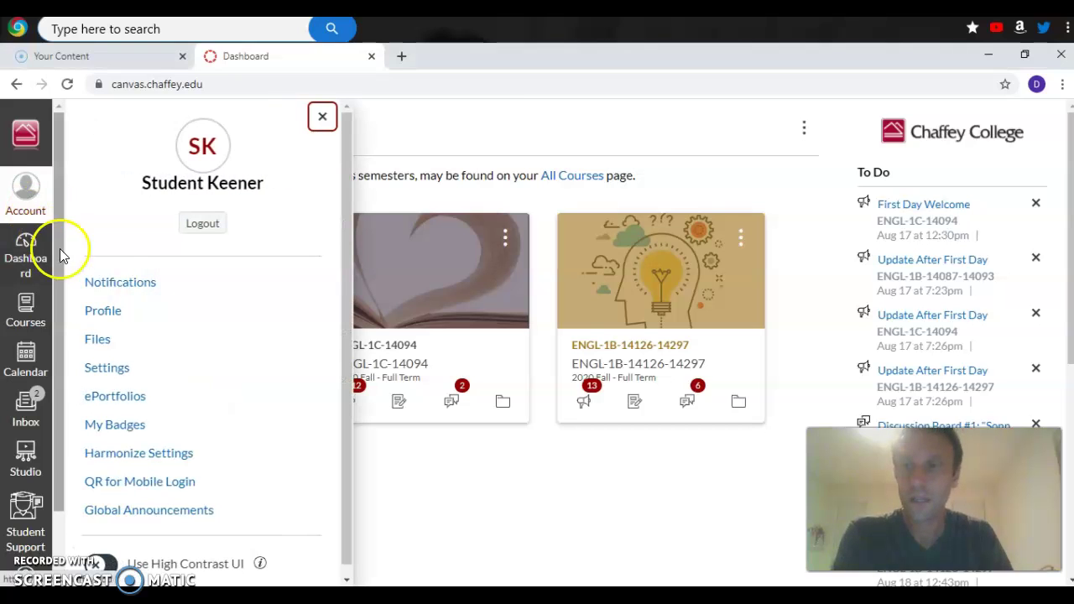
left_click(108, 284)
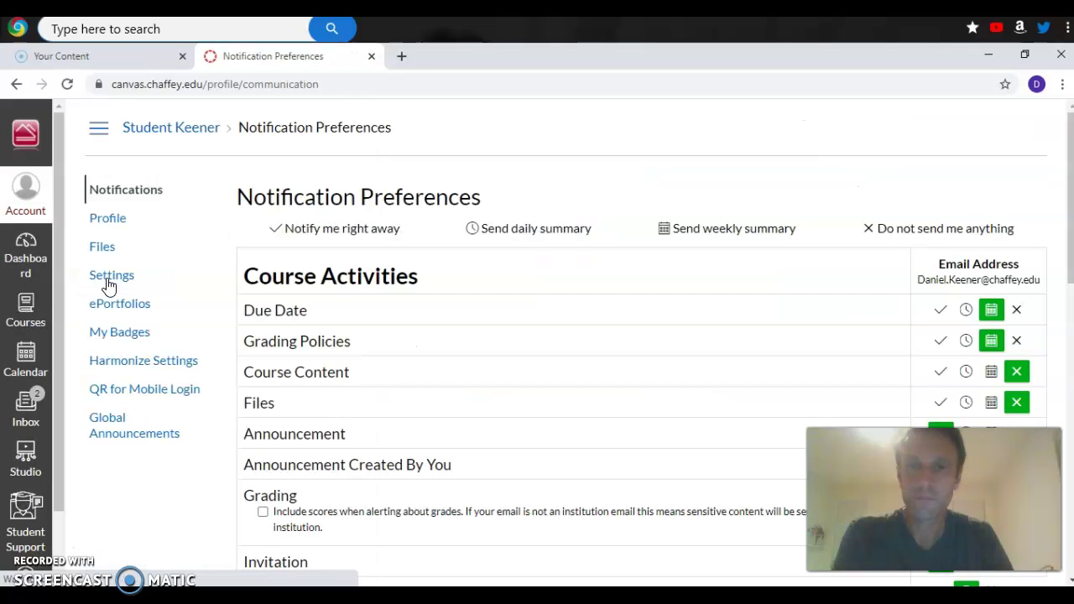
- Switch the Announcement notifications to Do not send me anything, and set them back to Notify me right away
scroll(495, 356, "down", 1)
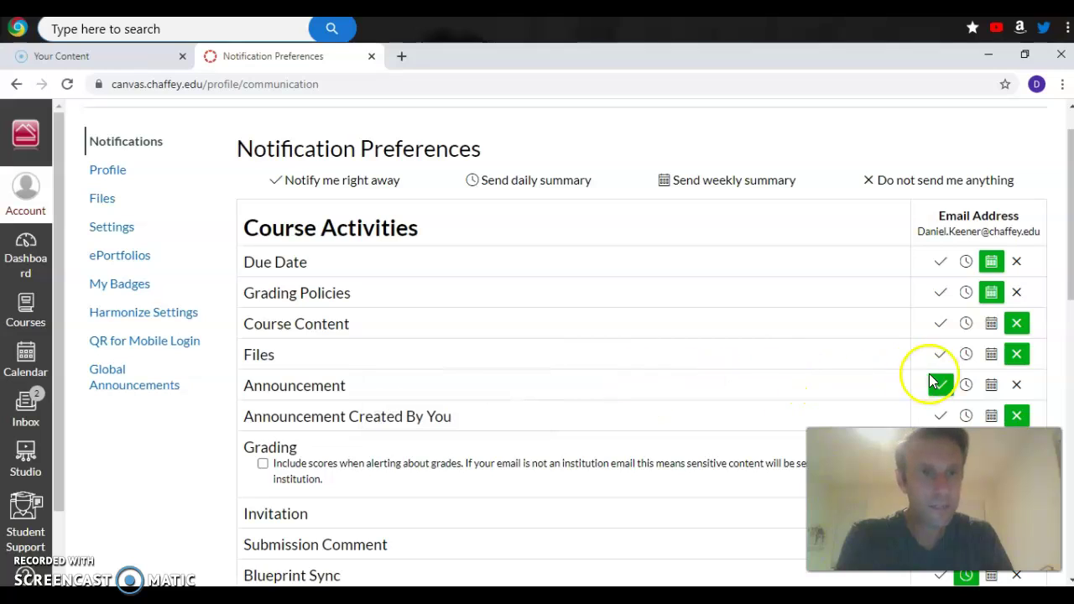
left_click(939, 385)
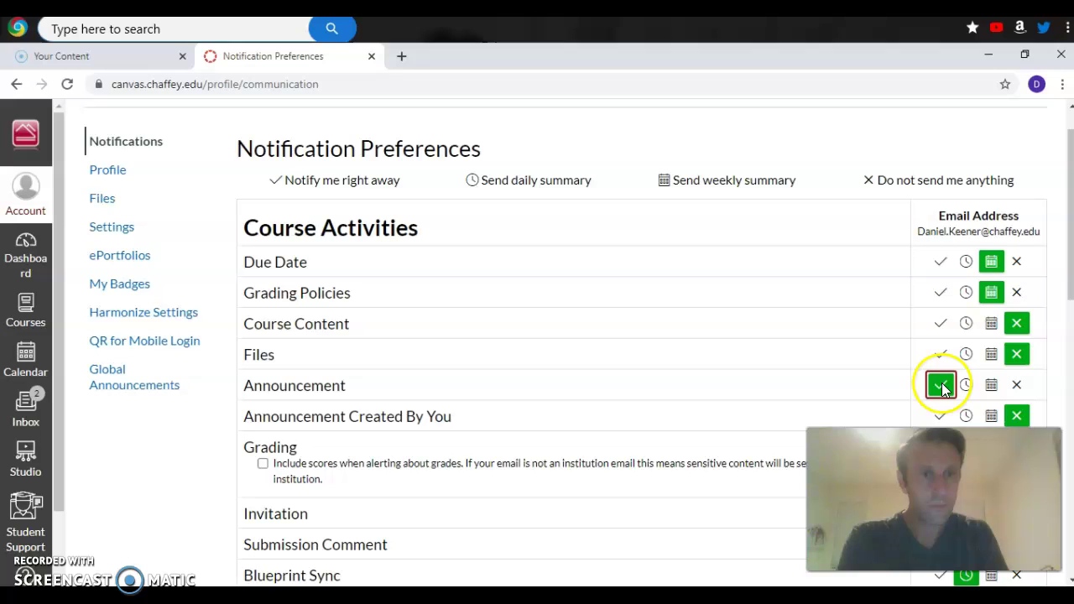
left_click(1015, 385)
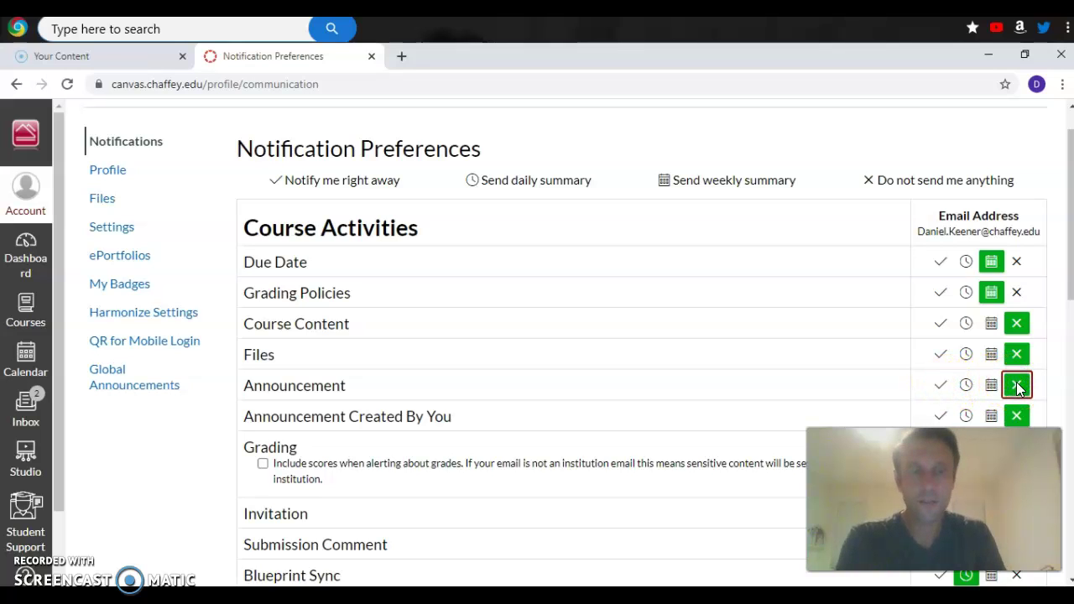
left_click(965, 385)
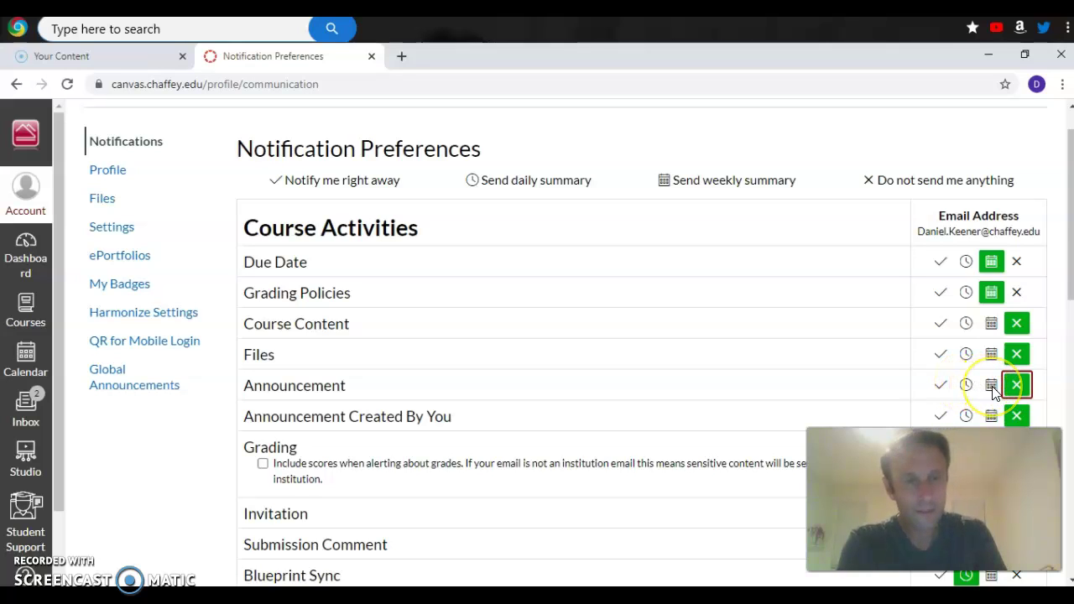
left_click(940, 385)
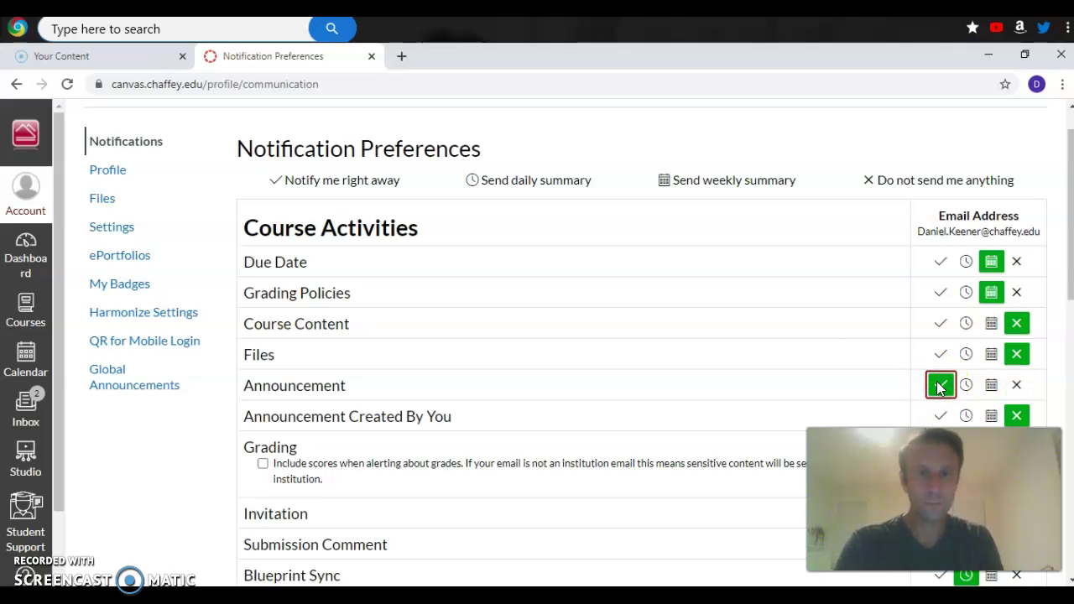
- Set the Submission Comment notifications under Course Activities to Notify me right away
left_click(832, 380)
scroll(833, 381, "down", 1)
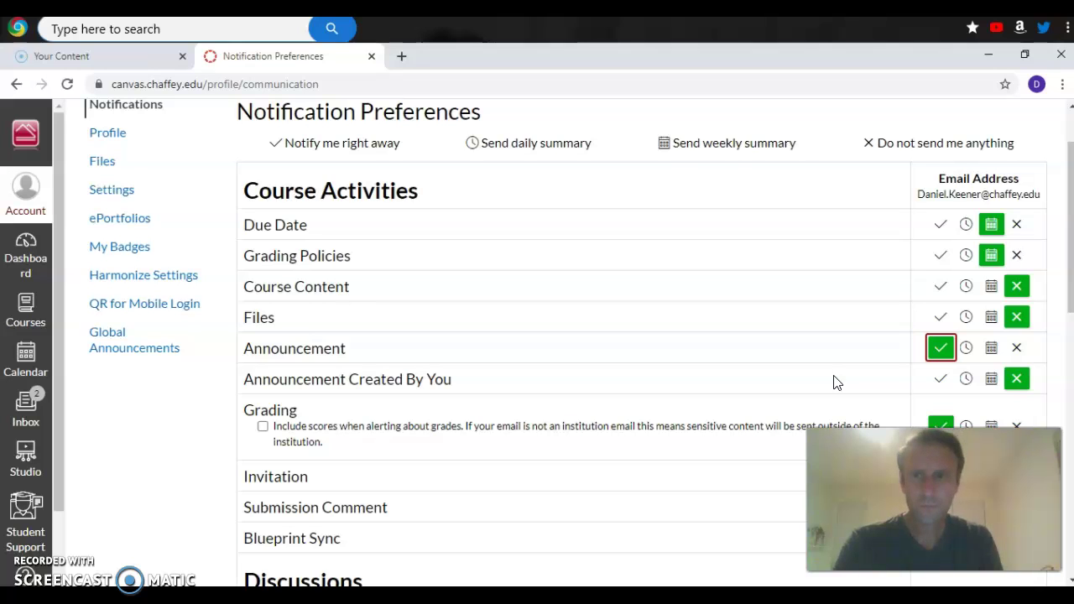
scroll(835, 381, "down", 1)
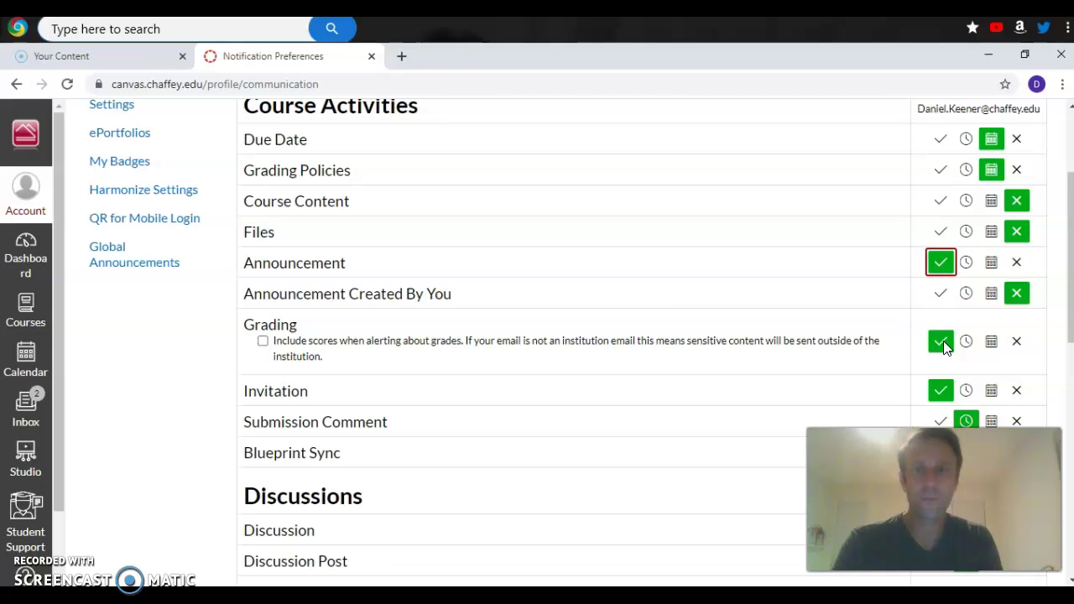
left_click(857, 362)
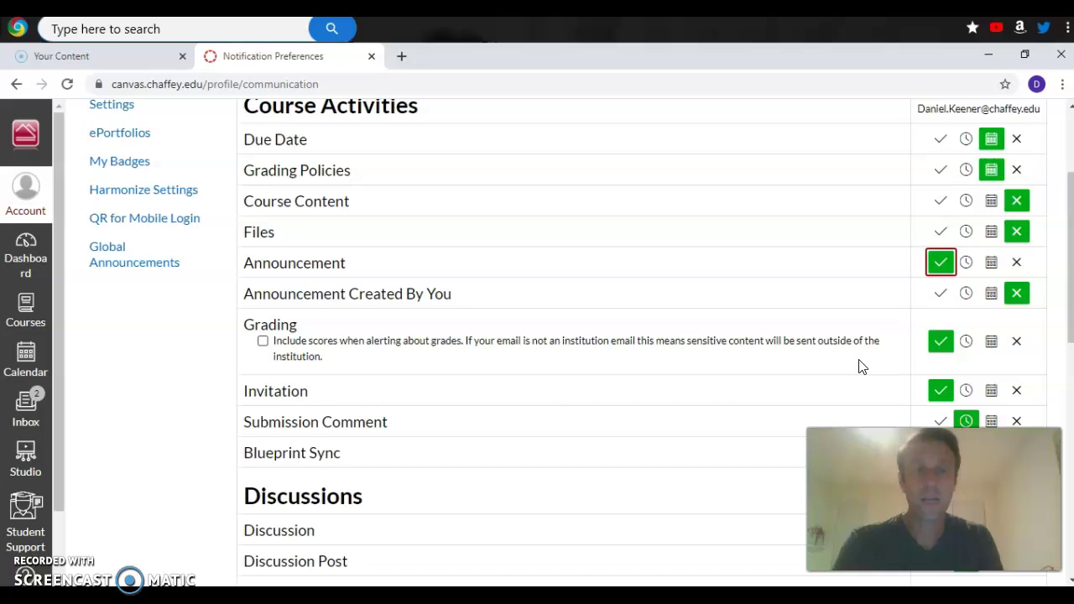
scroll(860, 366, "down", 1)
left_click(915, 339)
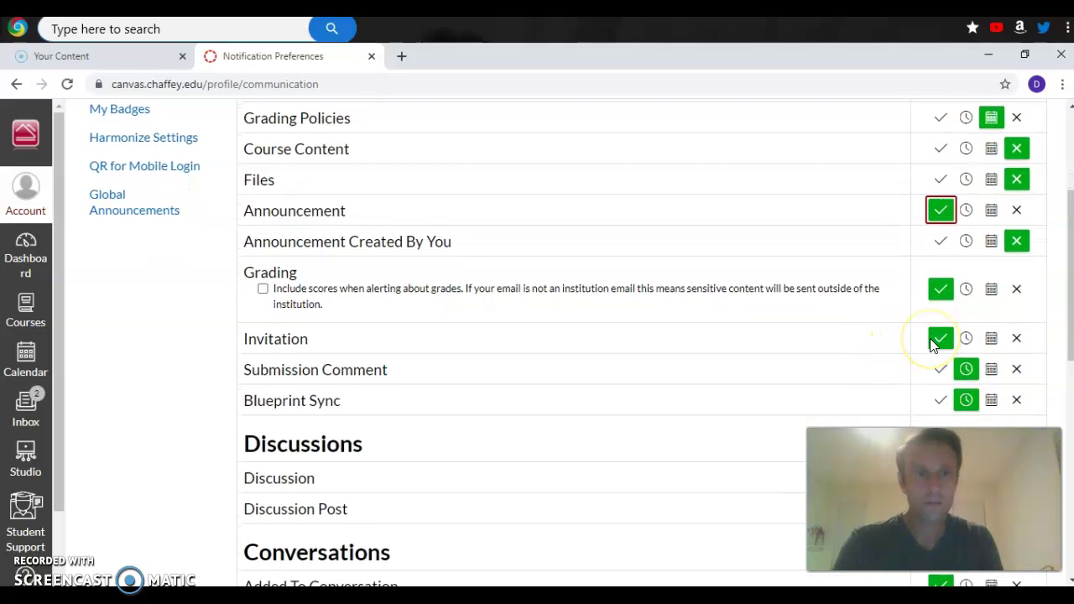
left_click(903, 365)
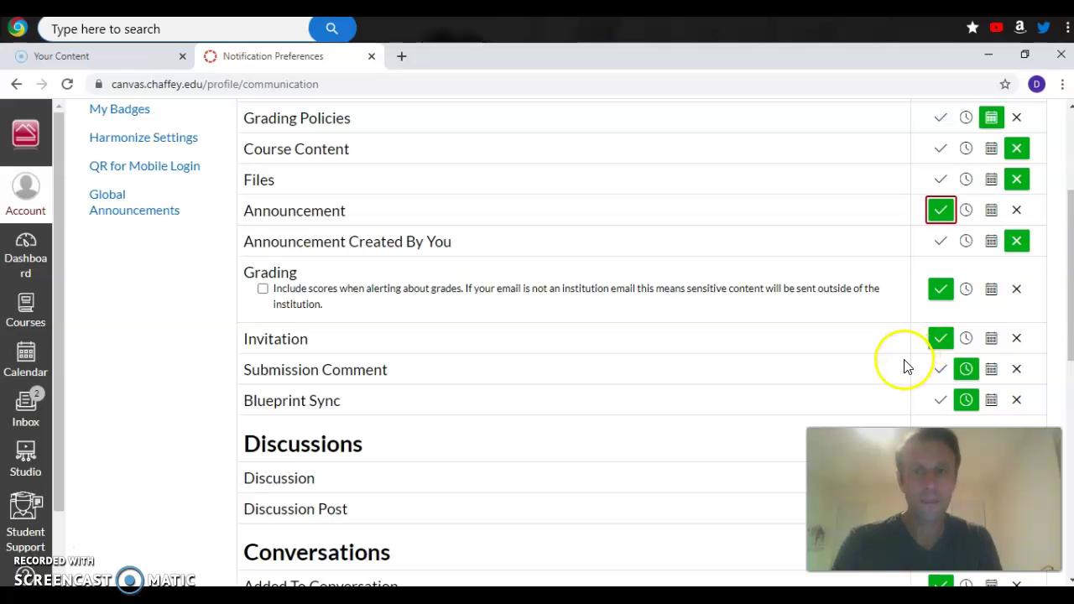
scroll(905, 366, "down", 1)
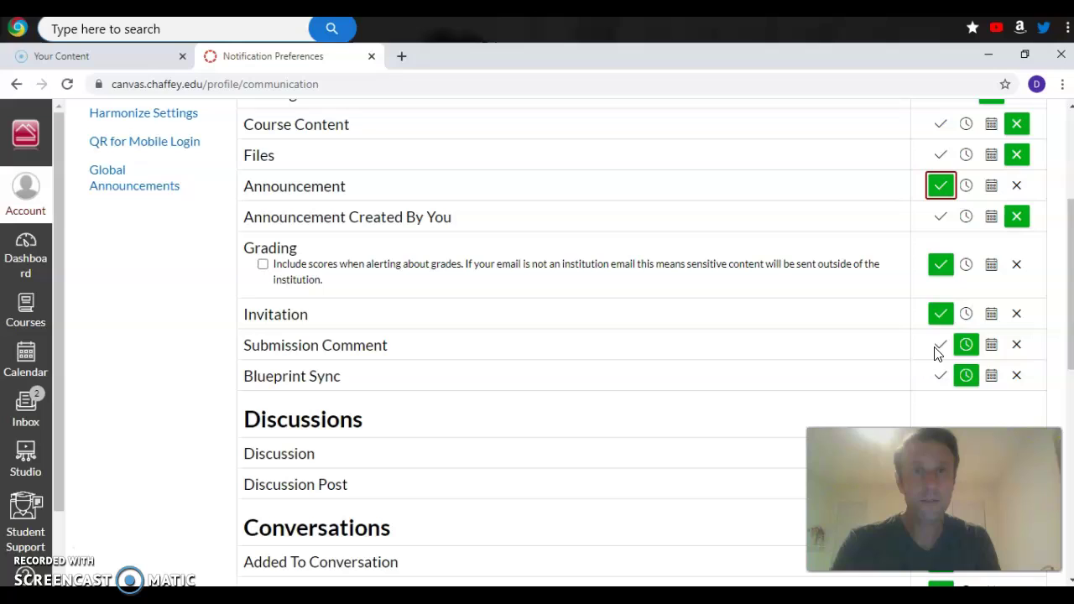
left_click(938, 349)
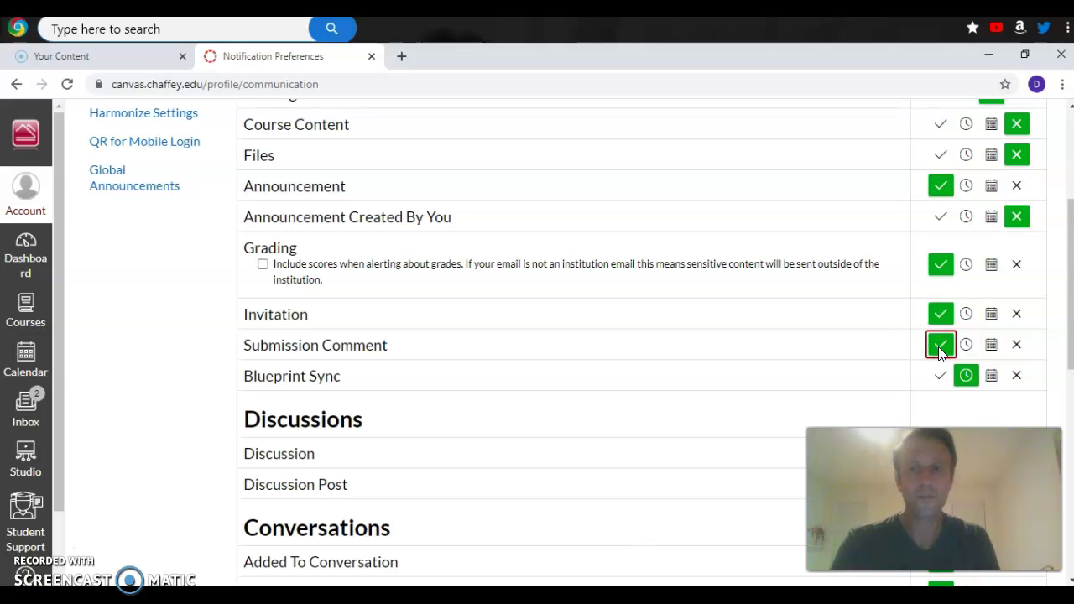
- Set both the Discussion and Discussion Post notifications to Notify me right away
scroll(811, 383, "down", 1)
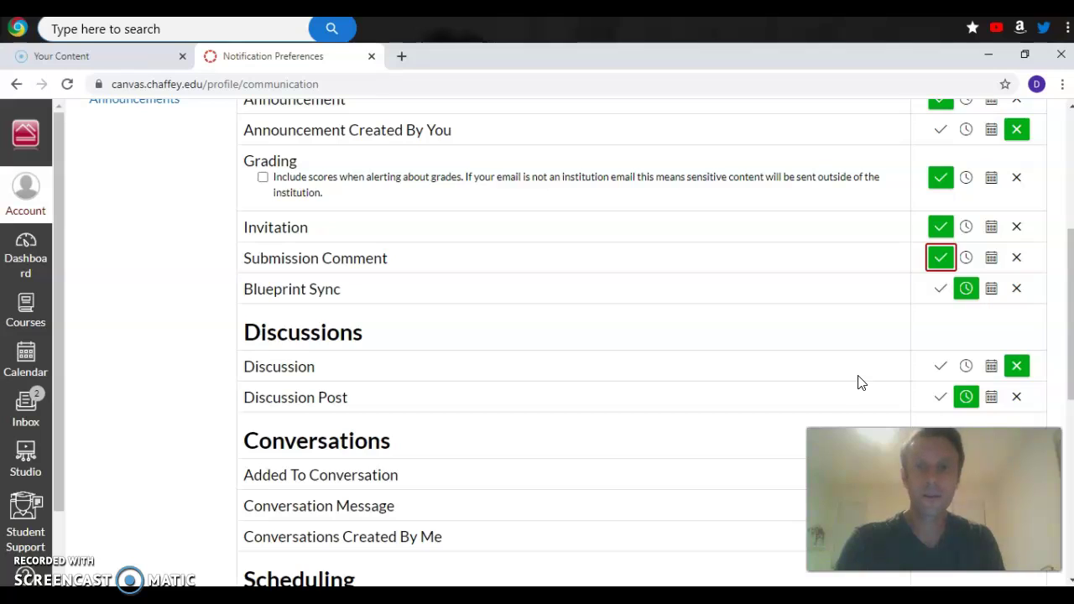
left_click(940, 367)
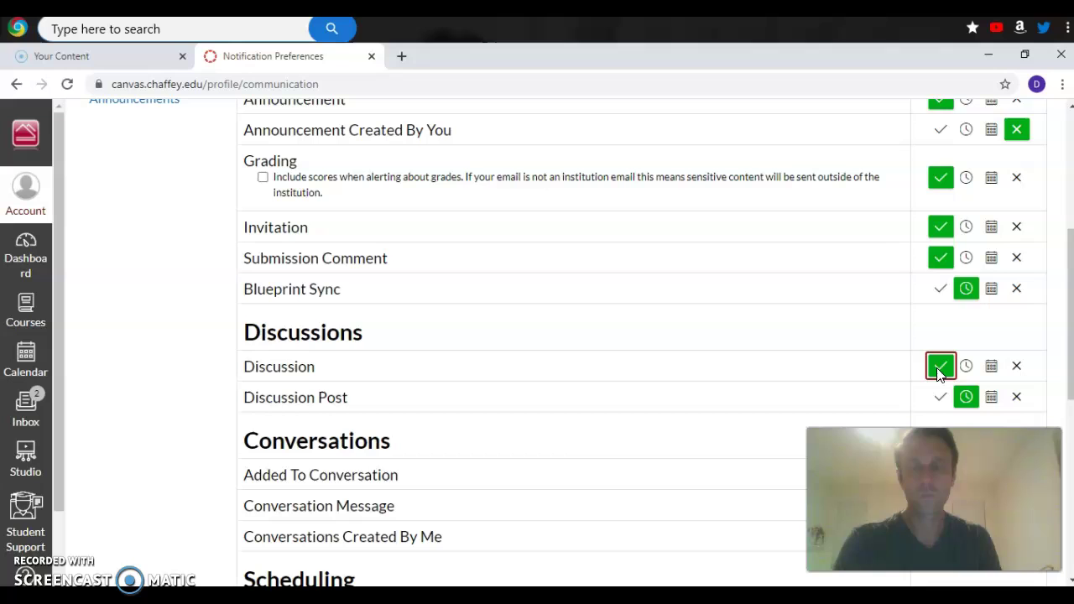
left_click(940, 398)
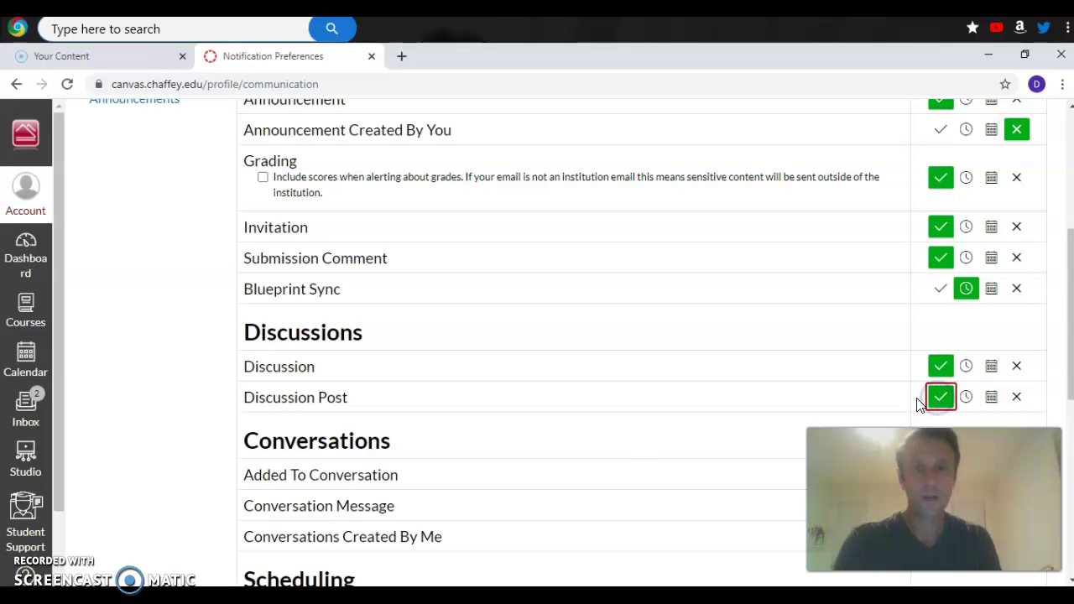
- Set the Student Appointment Signups notifications under Scheduling to Notify me right away
scroll(807, 374, "down", 2)
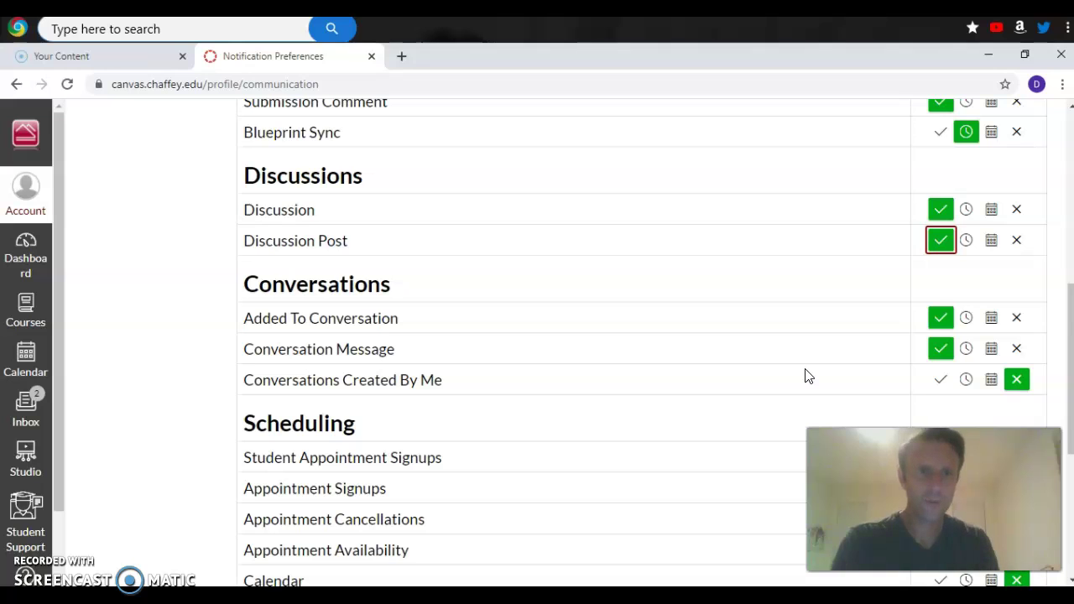
scroll(805, 375, "down", 1)
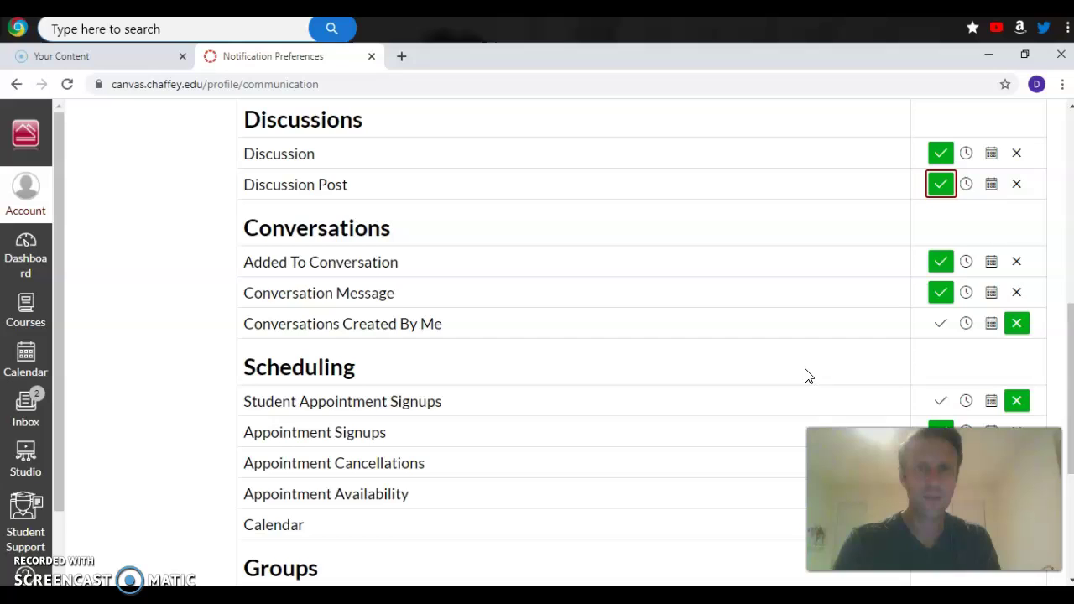
scroll(804, 375, "down", 1)
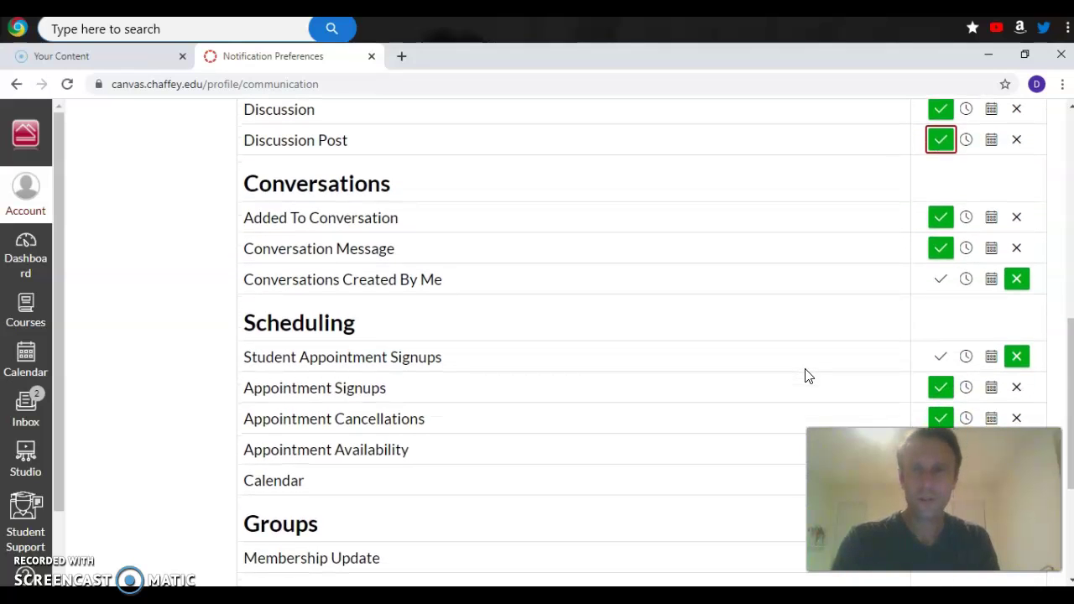
scroll(804, 375, "down", 1)
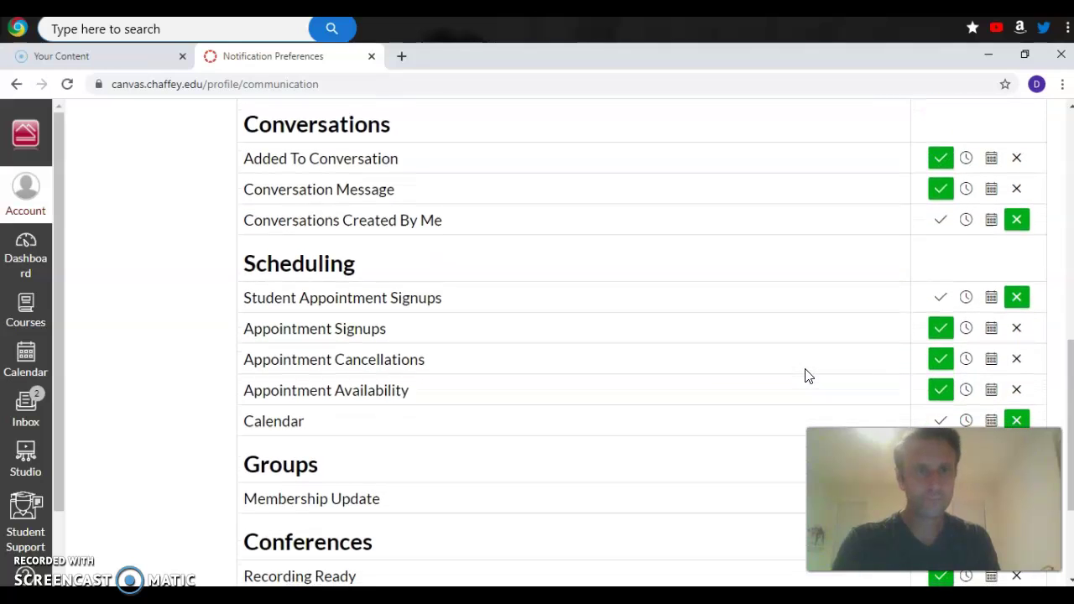
scroll(805, 375, "down", 1)
left_click(870, 391)
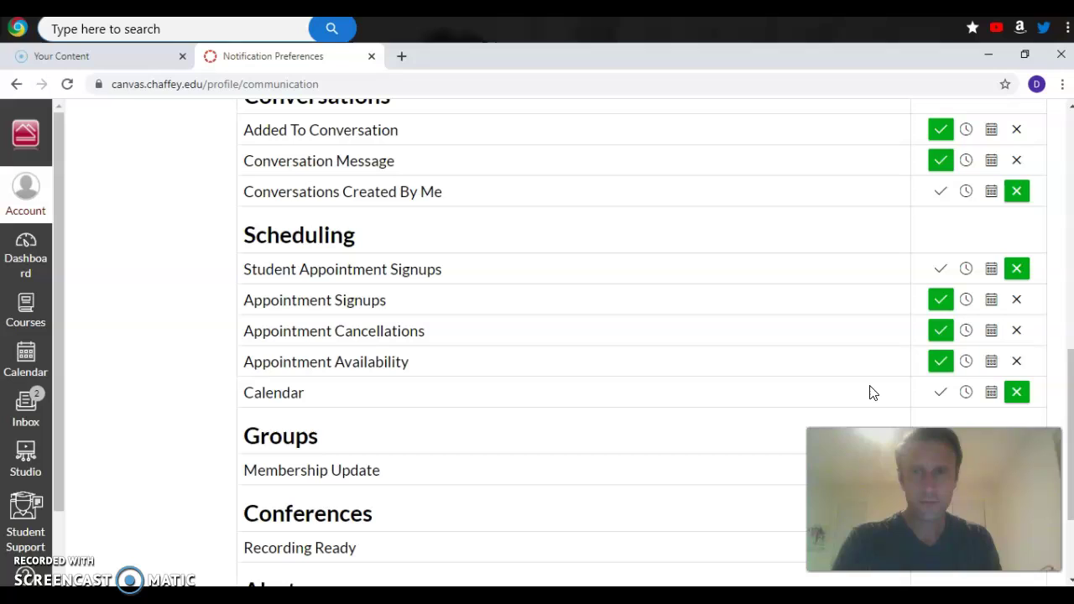
left_click(856, 295)
left_click(910, 277)
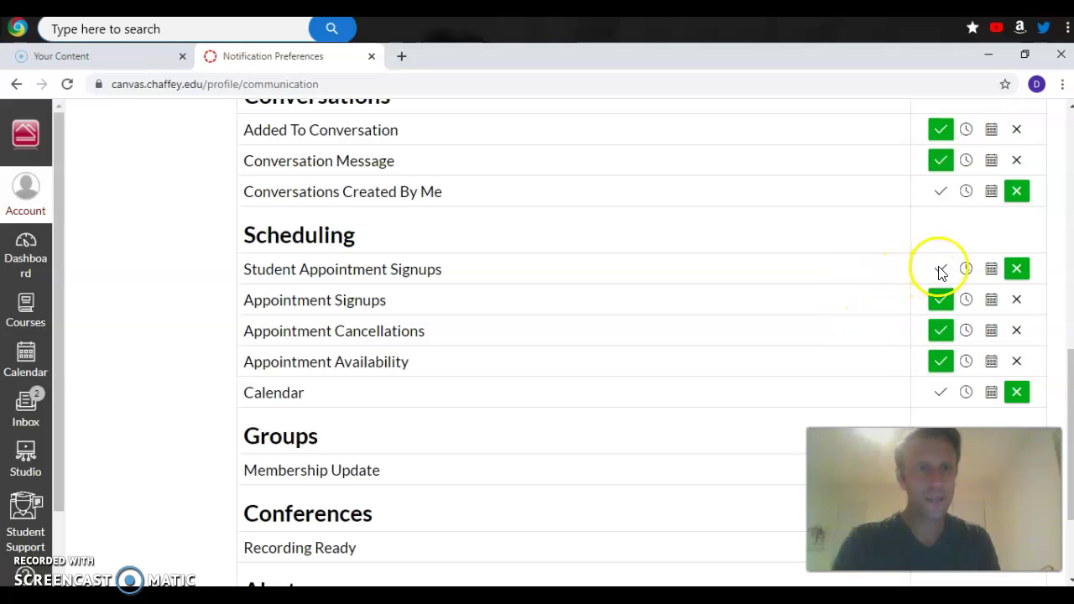
left_click(939, 270)
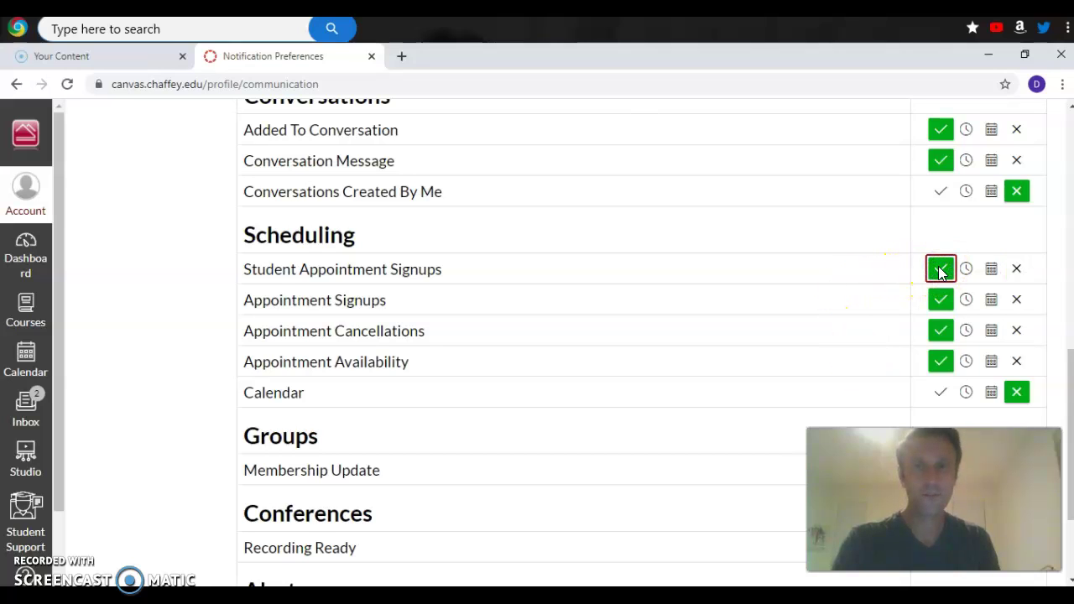
- Set the Calendar notifications under Scheduling to Notify me right away
left_click(882, 314)
scroll(883, 315, "down", 1)
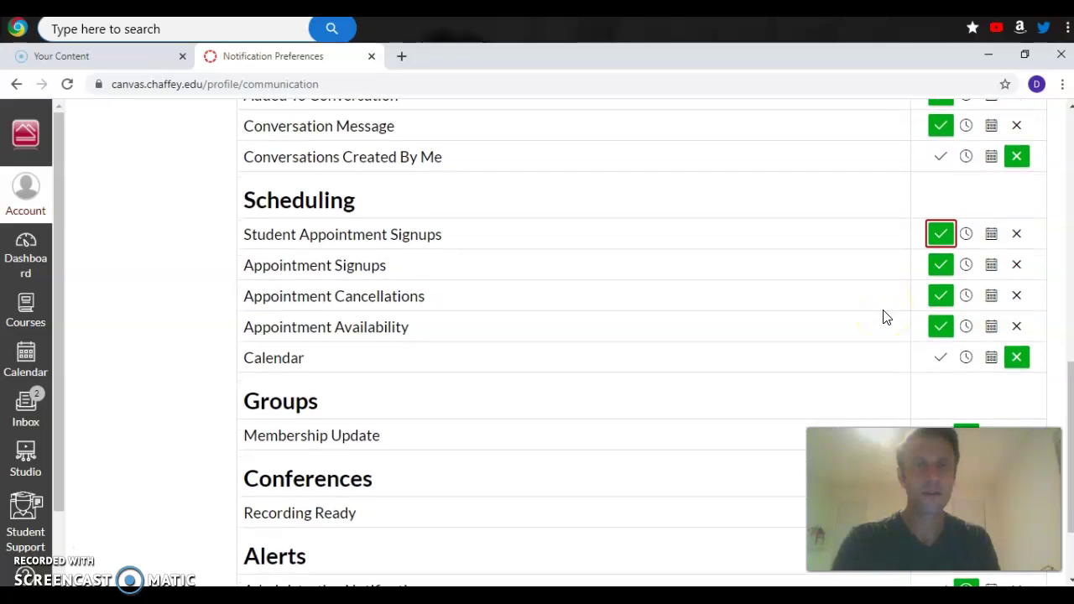
left_click_drag(883, 317, 934, 366)
left_click(937, 358)
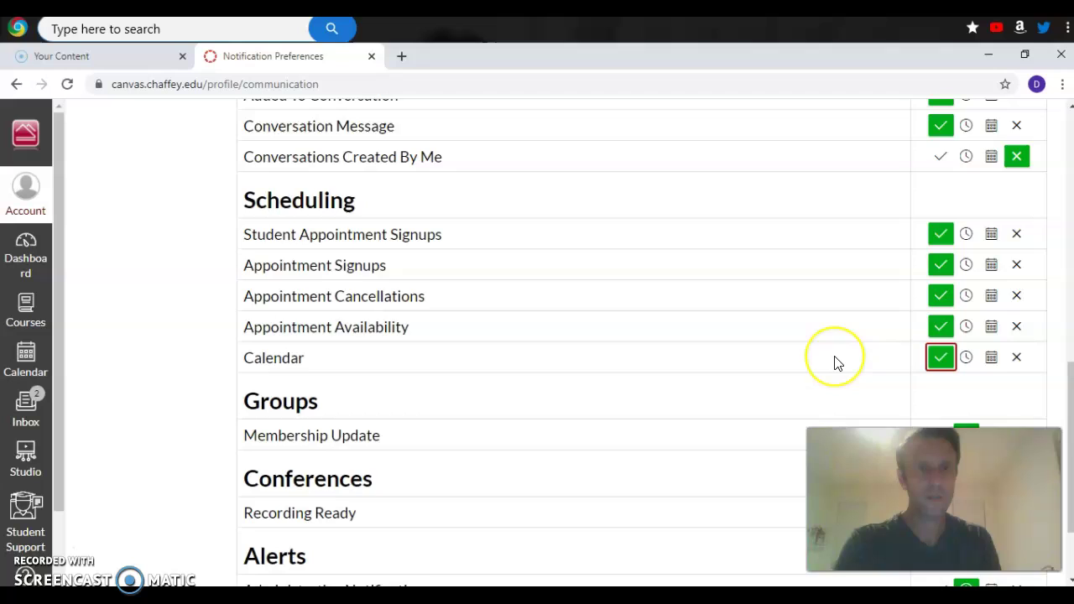
- Set the Administrative Notifications and Content Link Error alerts to Notify me right away
scroll(835, 362, "down", 1)
scroll(834, 362, "down", 1)
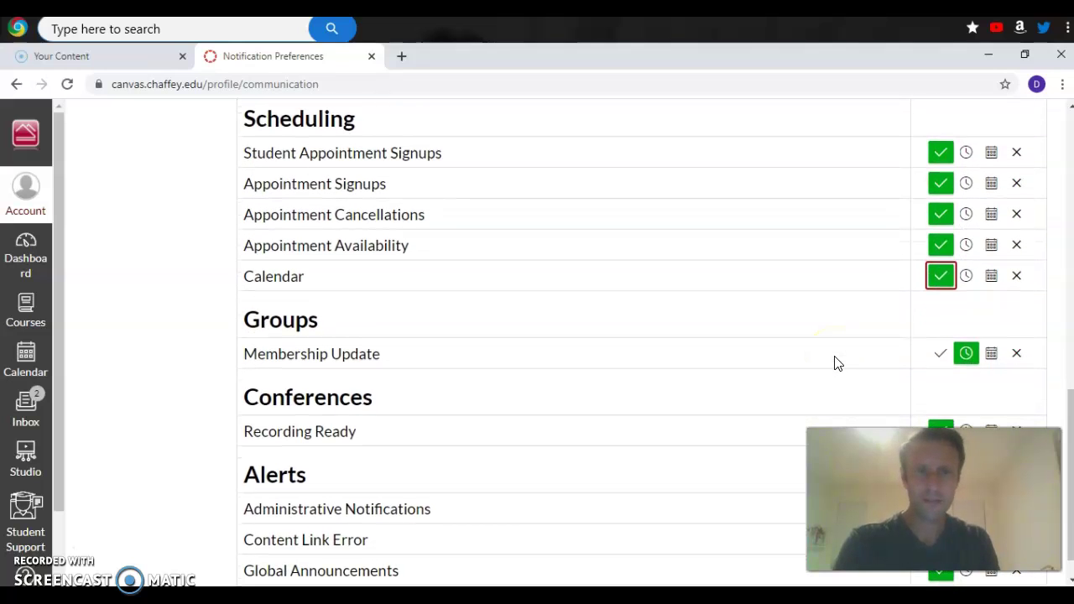
scroll(834, 362, "down", 1)
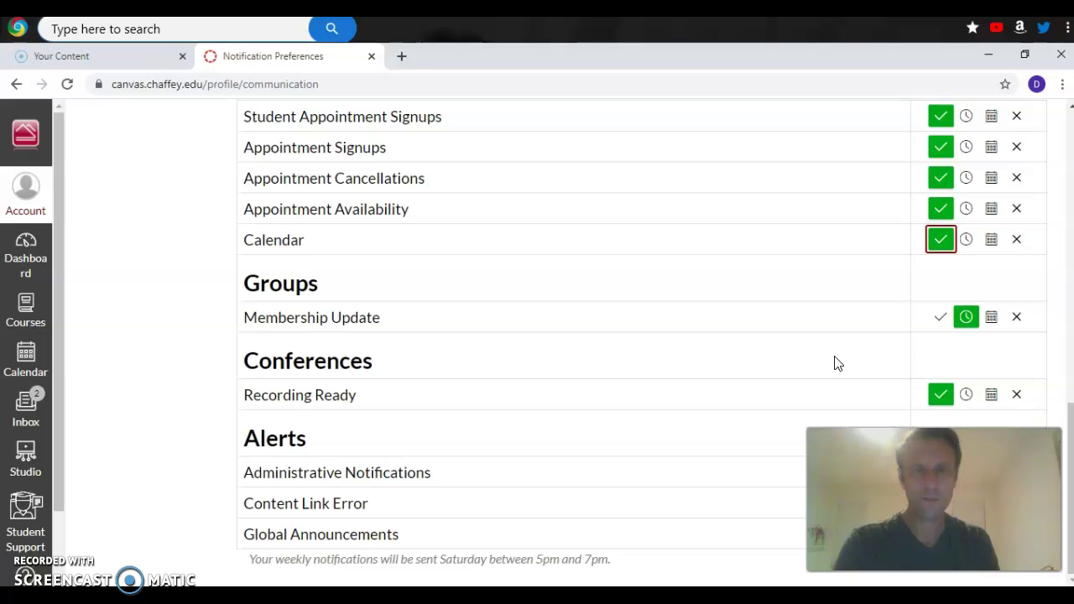
left_click(729, 440)
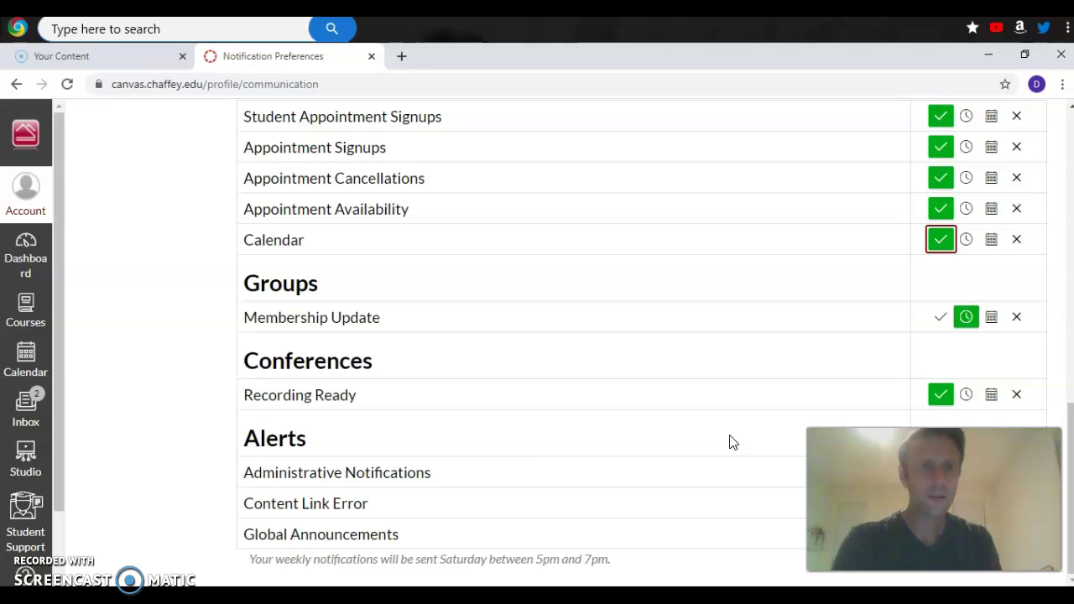
left_click_drag(933, 499, 761, 332)
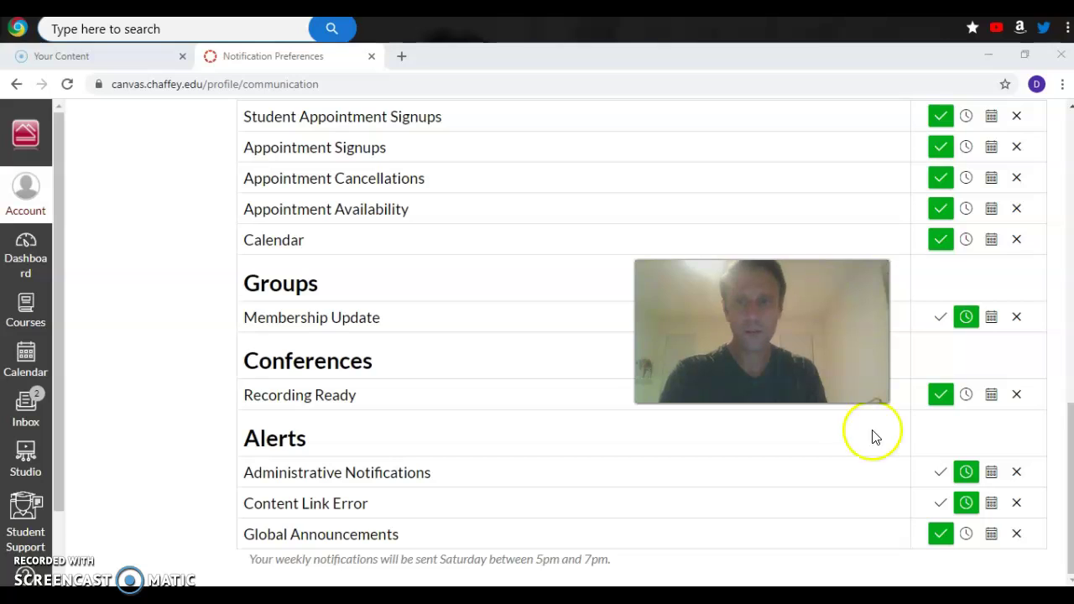
left_click(940, 471)
left_click(938, 503)
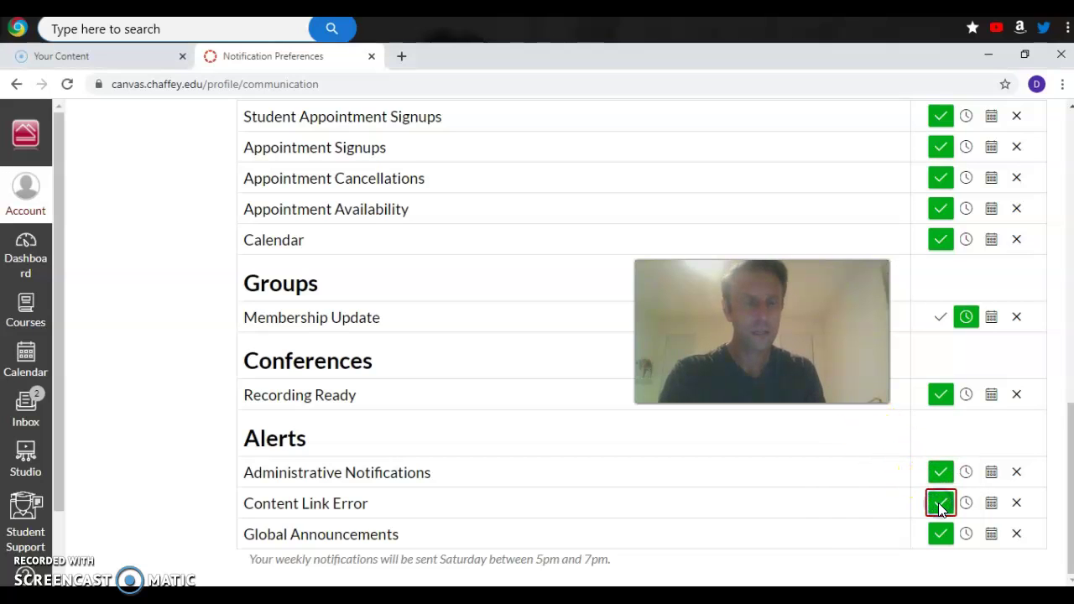
left_click(809, 512)
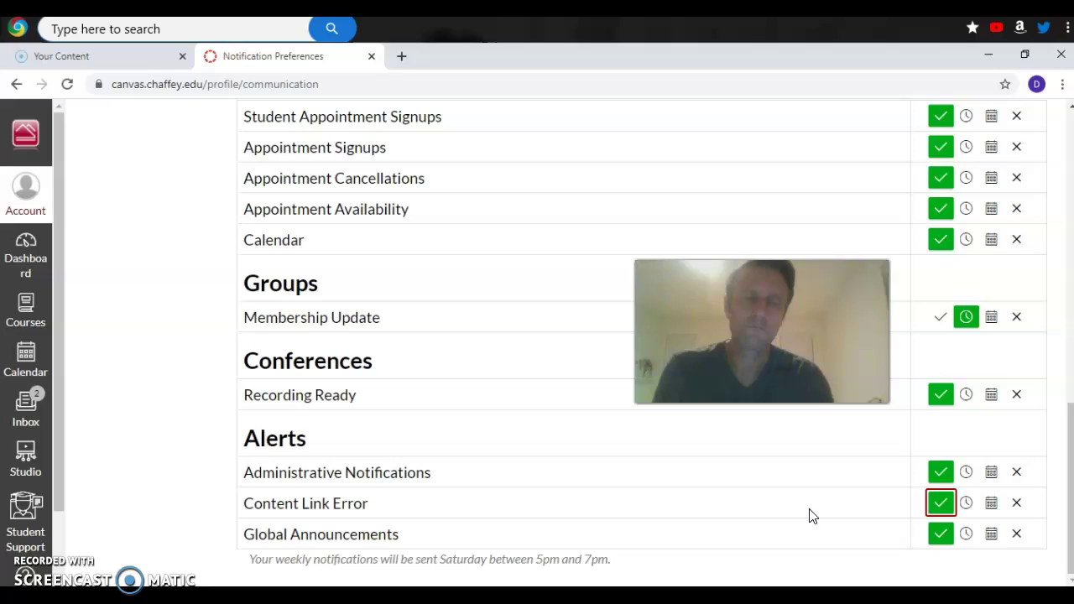